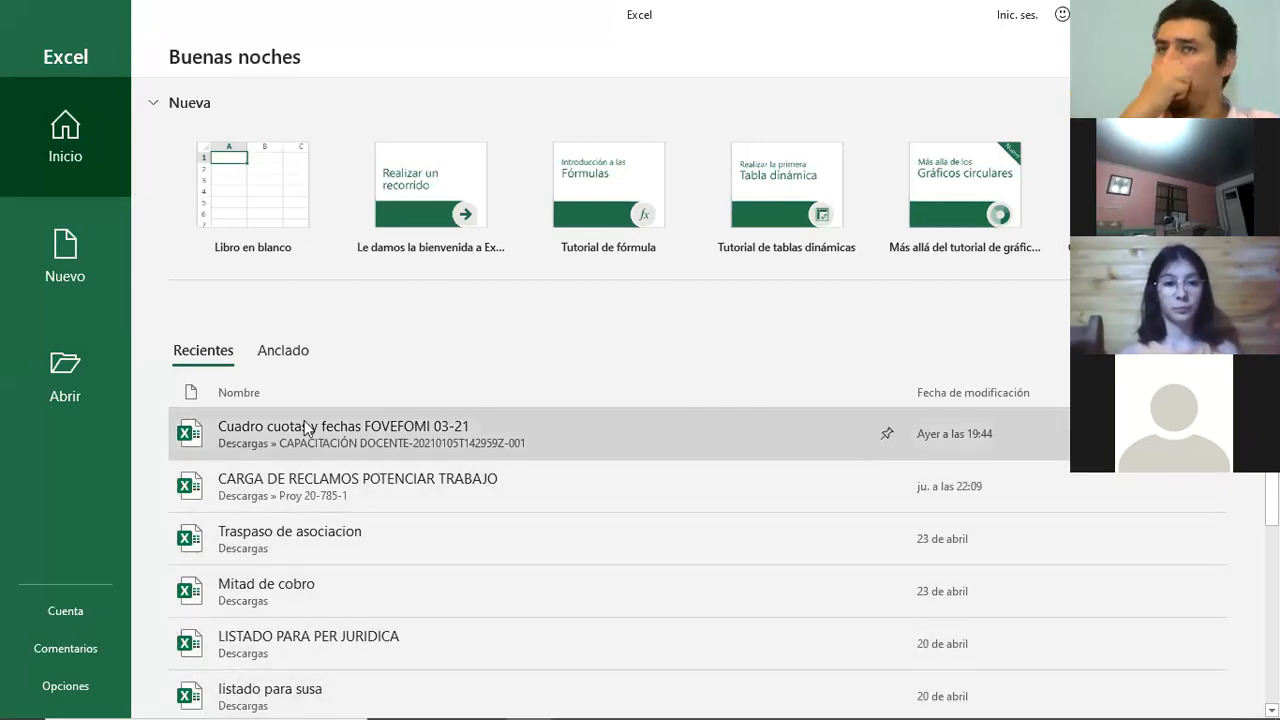
# - Create a blank workbook and enter the row labels "mes 1" in D11 and "mes2" in D12
pyautogui.click(277, 180)
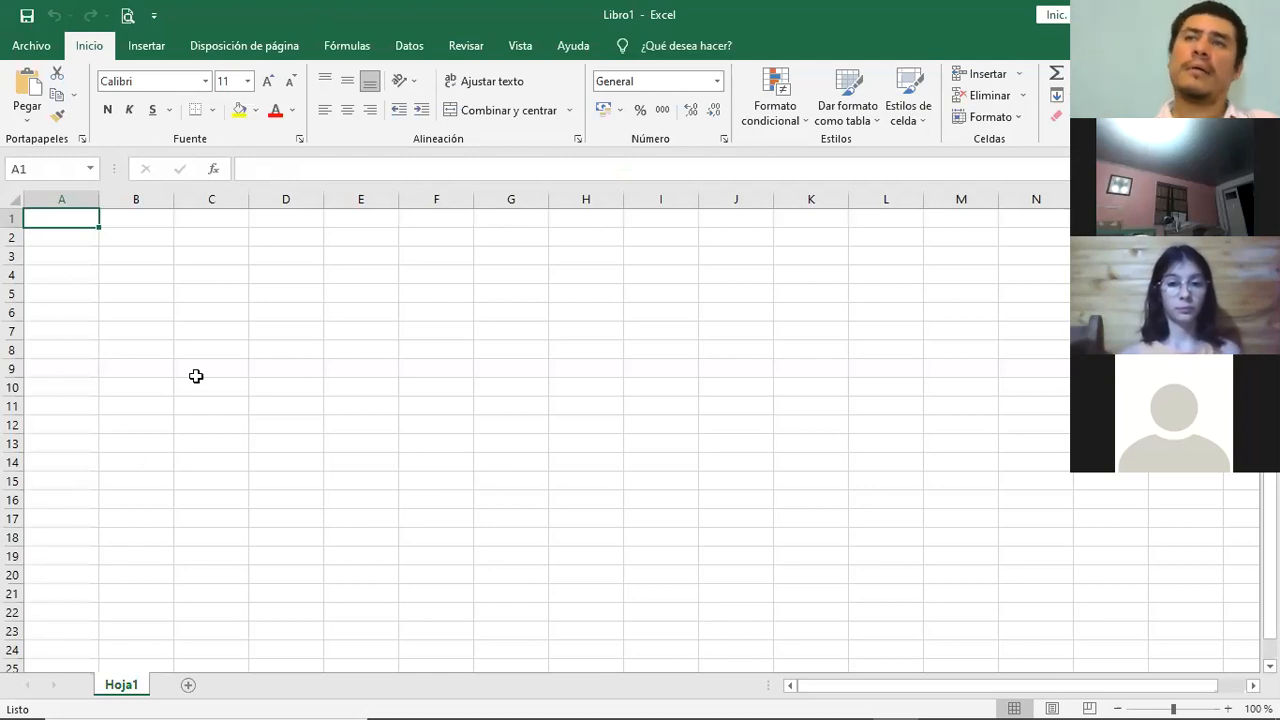
pyautogui.click(262, 412)
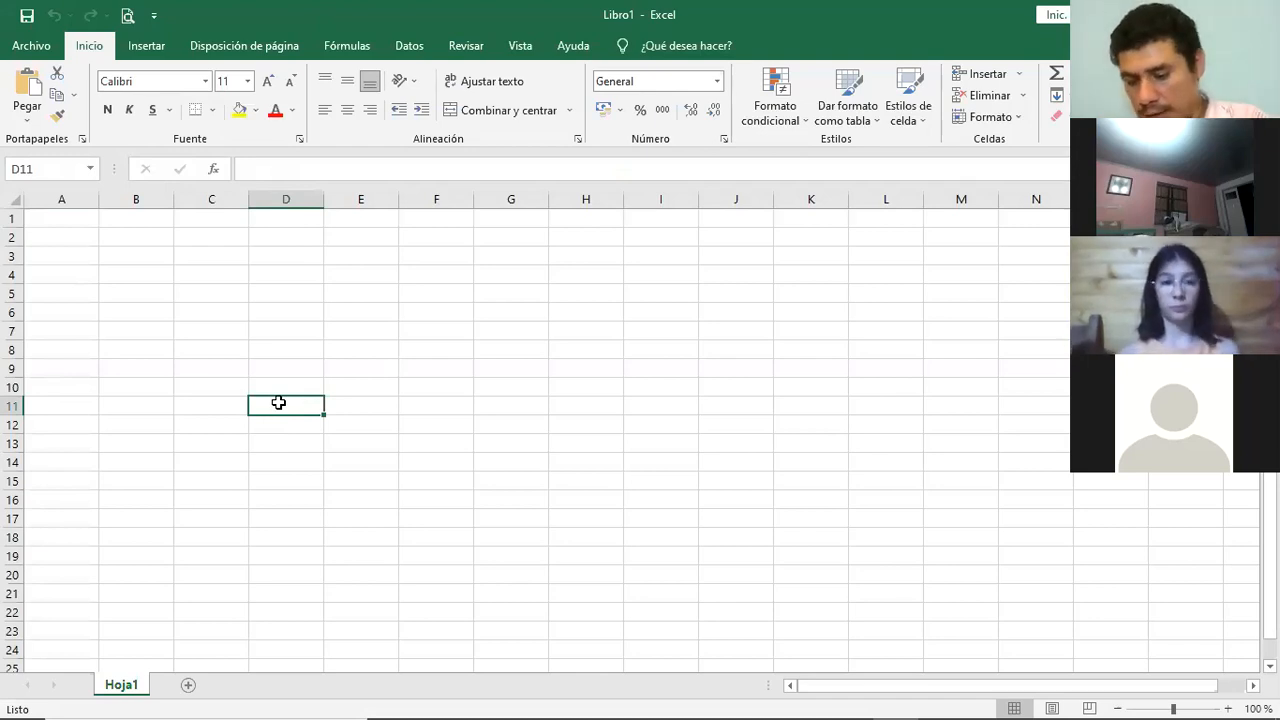
pyautogui.write('mes 1')
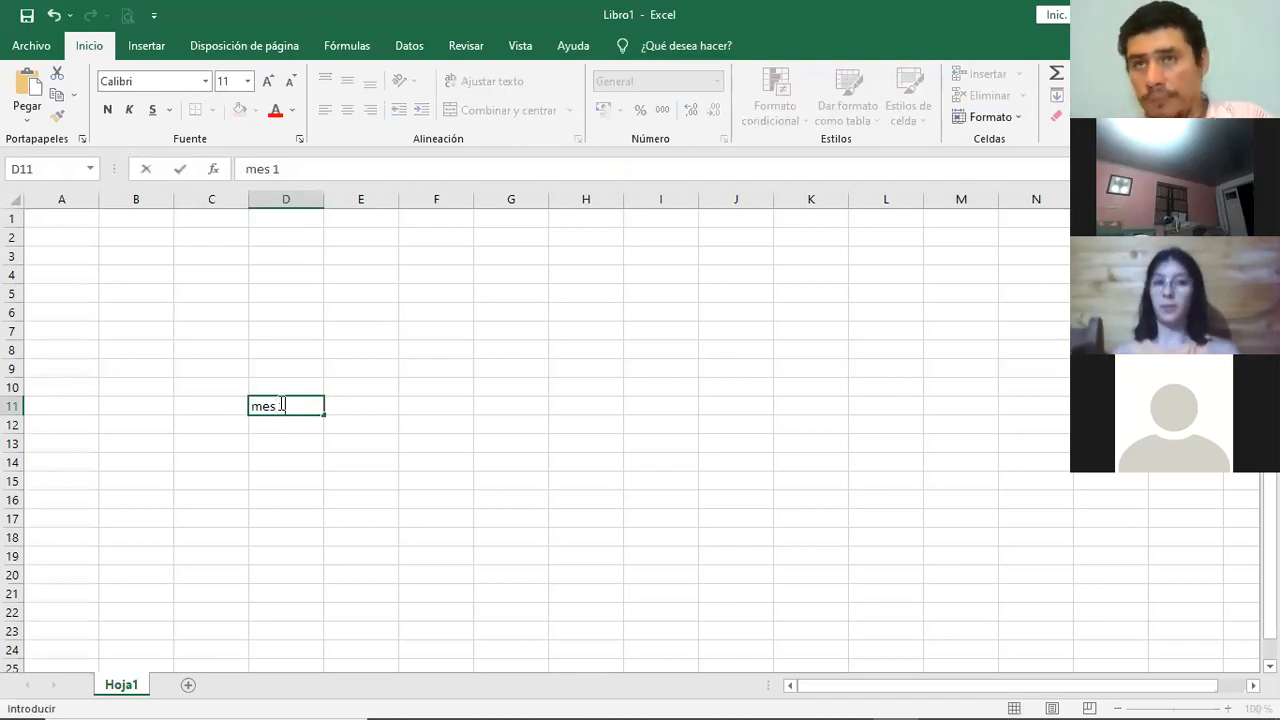
pyautogui.press('Return')
pyautogui.write('mes2')
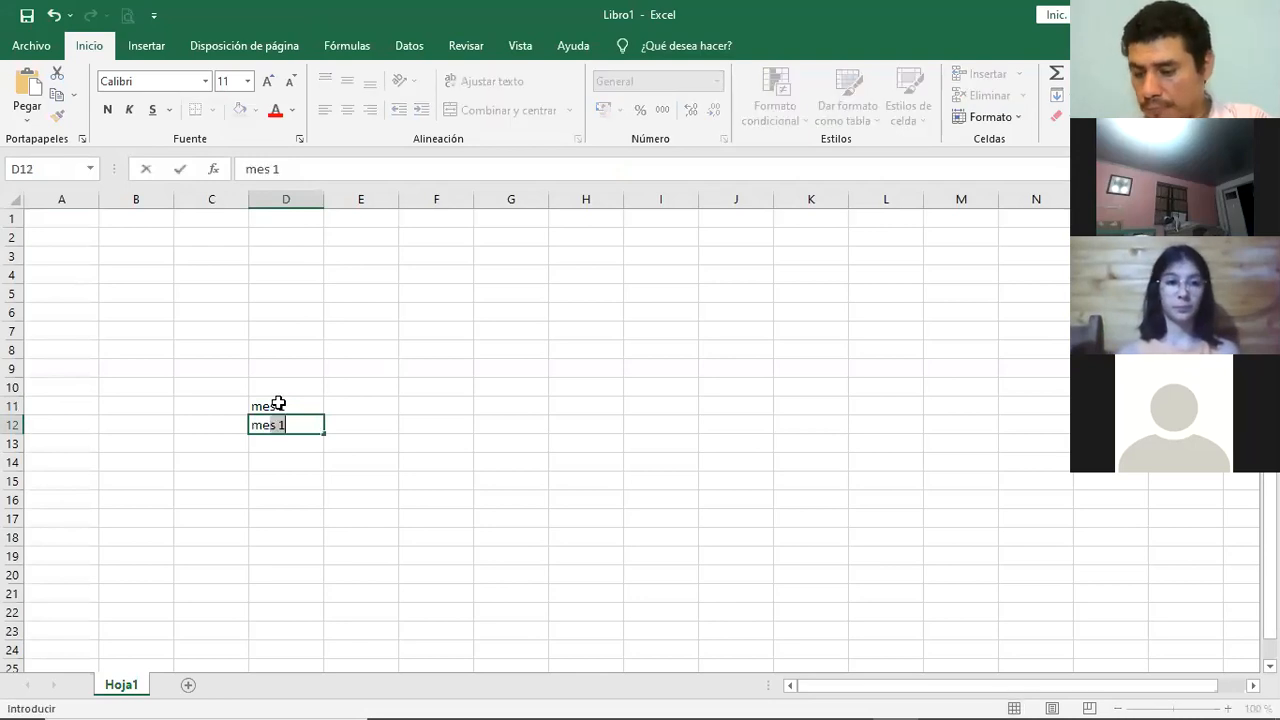
pyautogui.click(278, 404)
# - Enter the column heading "recaudado" in E10, above and beside the month labels
pyautogui.press('Up')
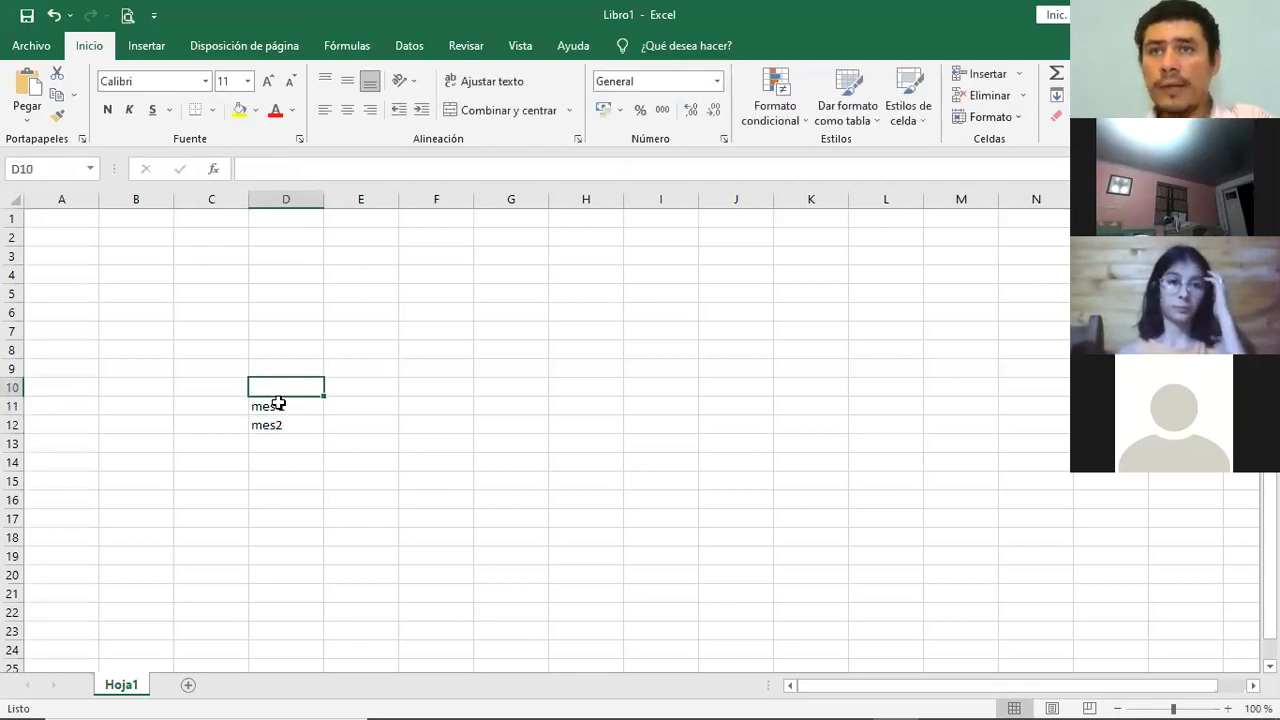
pyautogui.press('Right')
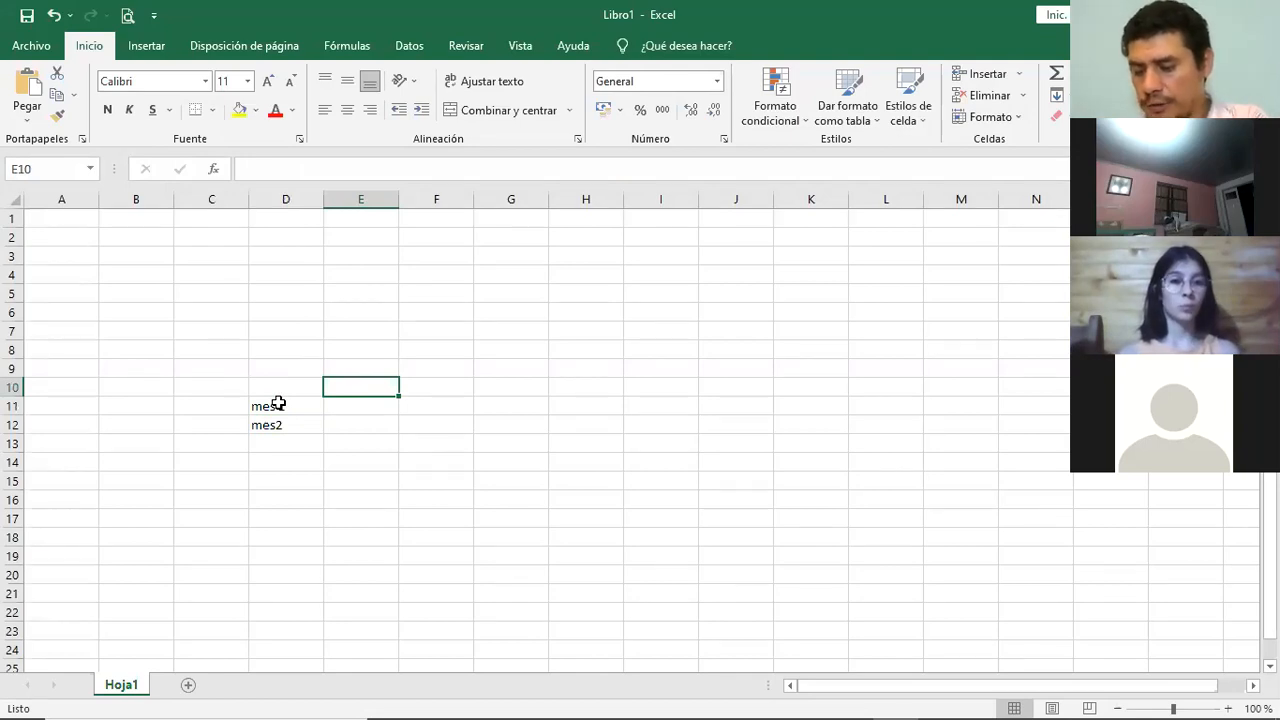
pyautogui.write('re')
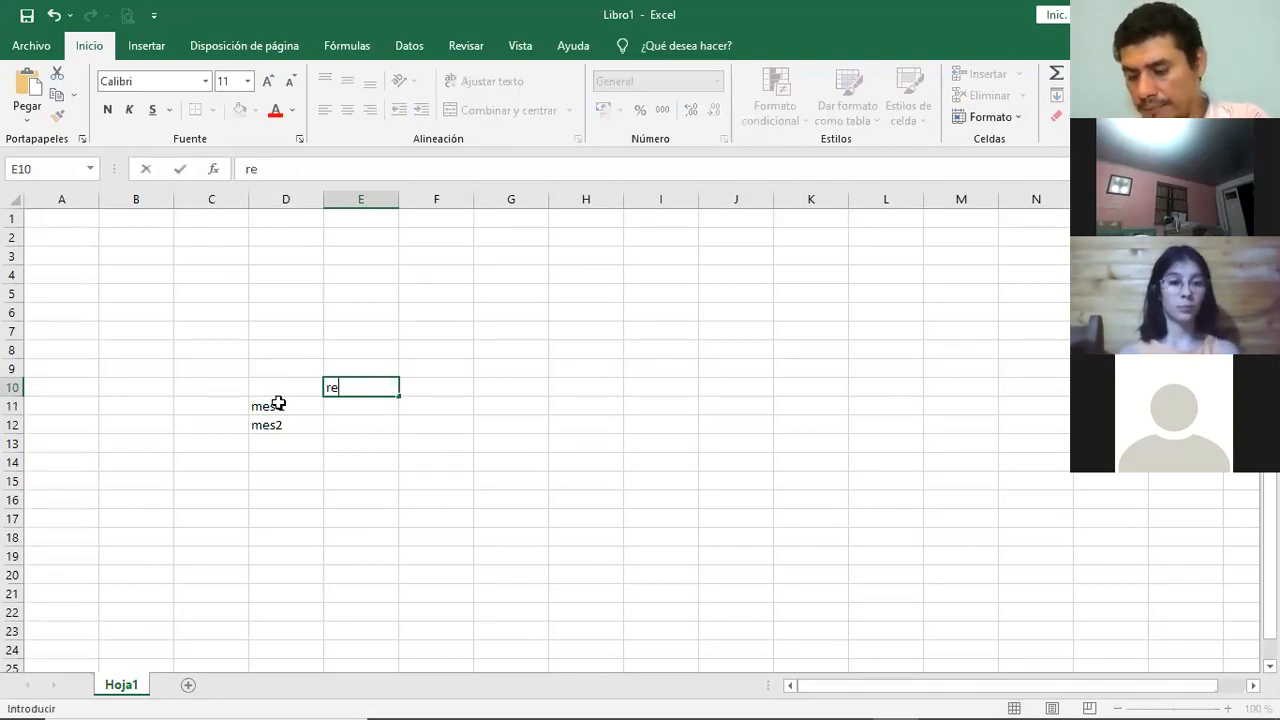
pyautogui.write('caudad')
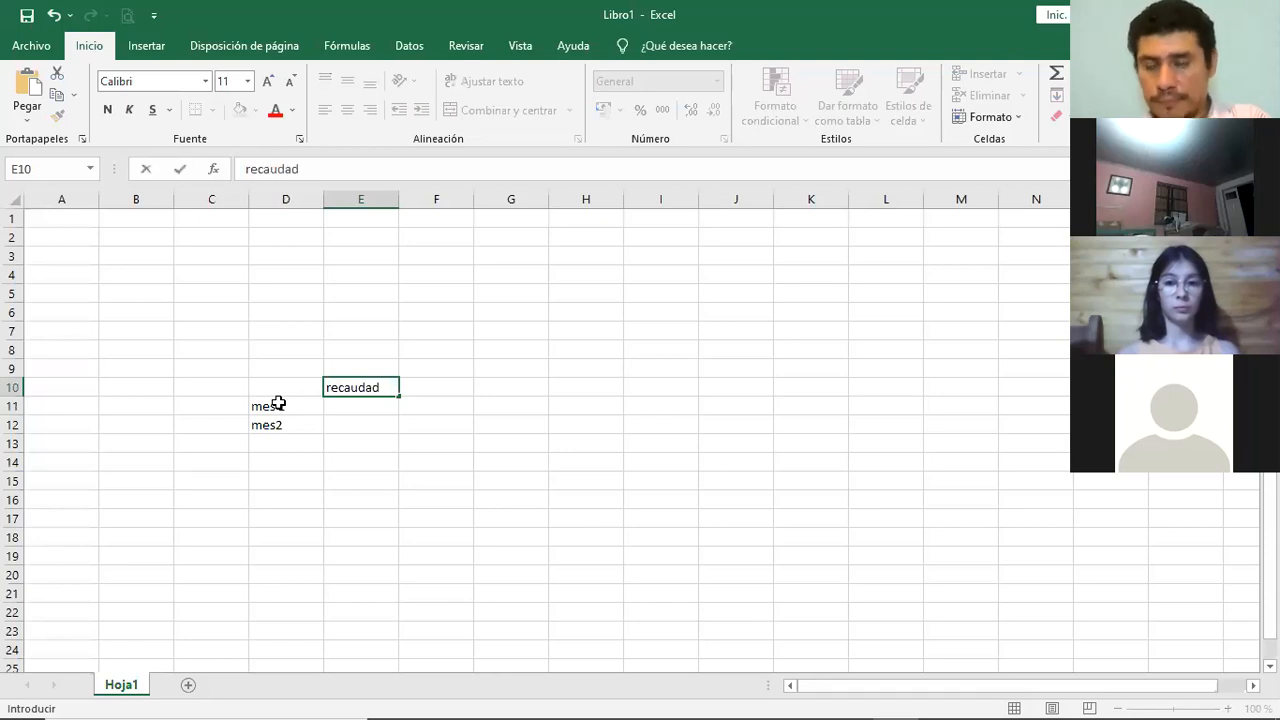
pyautogui.write('o')
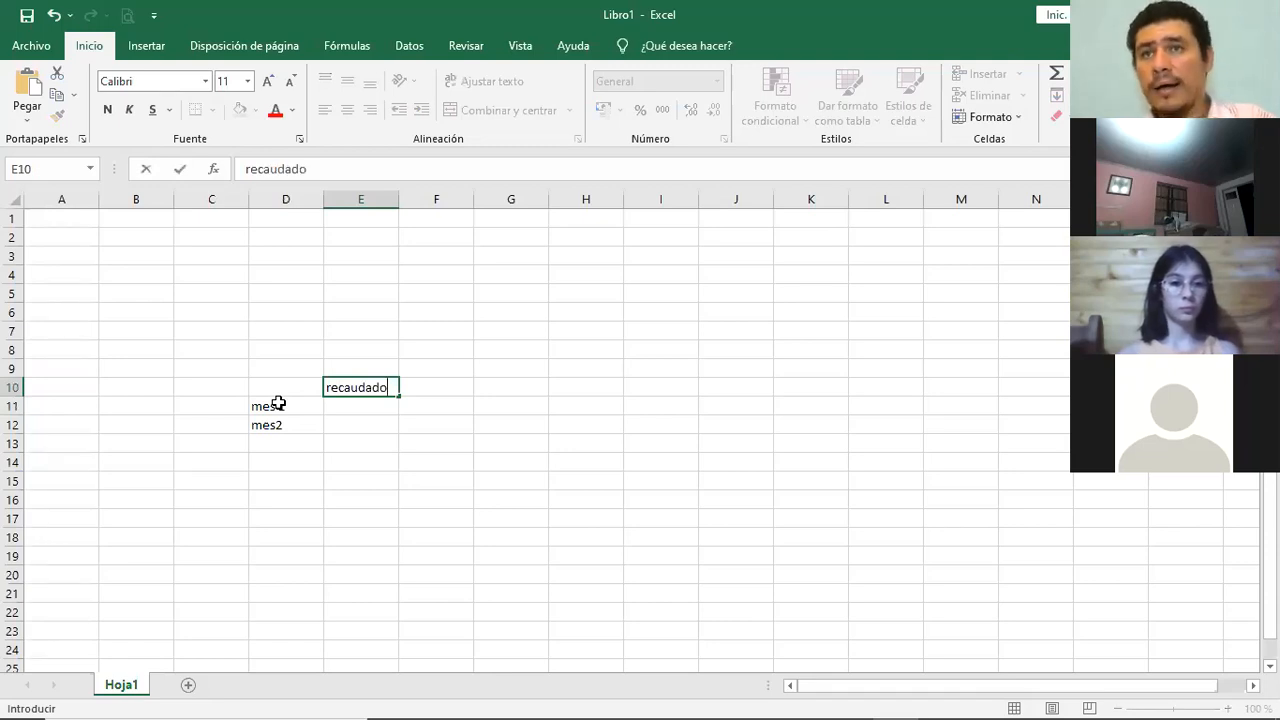
pyautogui.press('Tab')
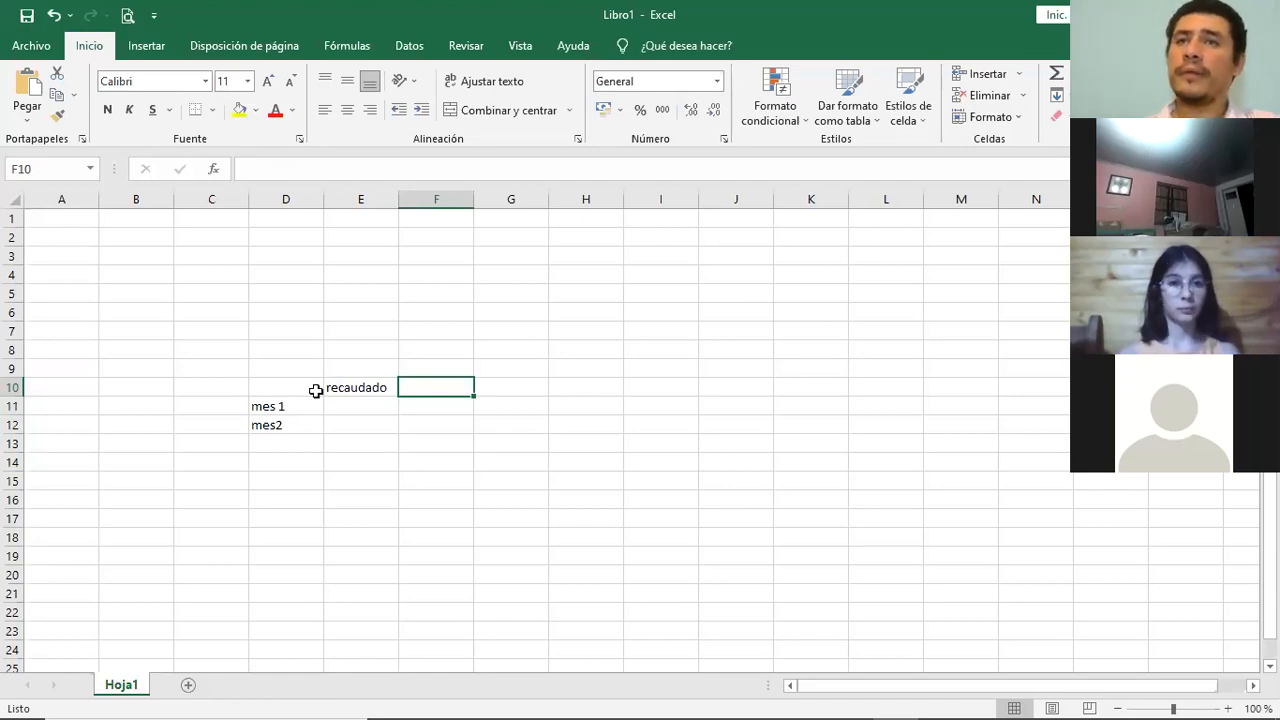
# - Enter the collected amounts under "recaudado": 1000 for mes 1 in E11 and 2000 for mes2 in E12
pyautogui.click(361, 406)
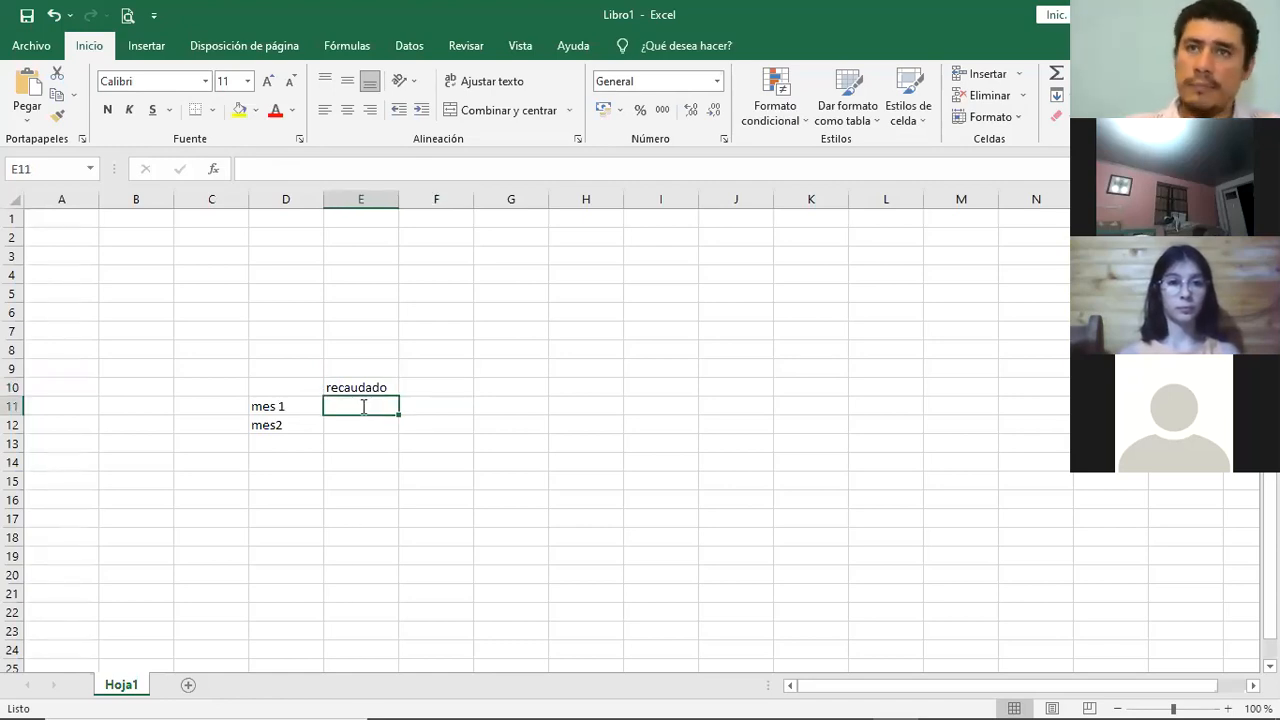
pyautogui.write('1000')
pyautogui.press('Return')
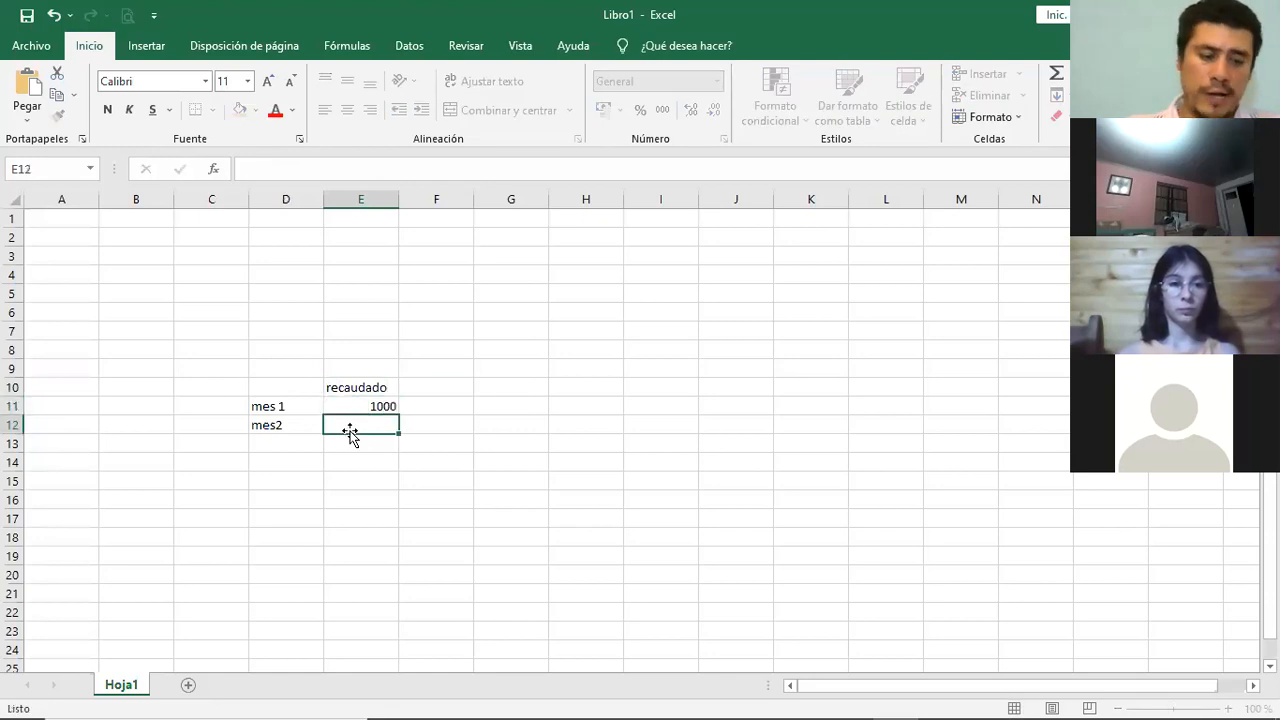
pyautogui.write('2000')
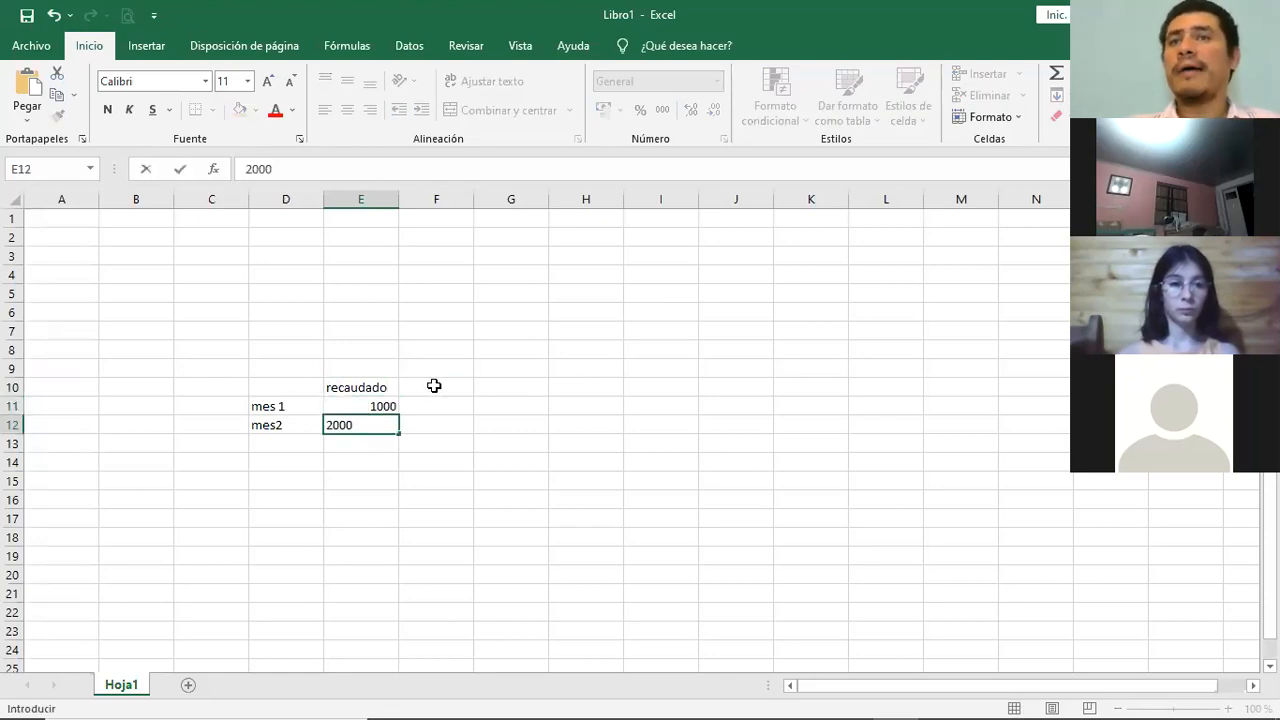
# - Add the heading "doble" in F10 and calculate mes 1's double in F11 with the fixed-number formula =1000*2
pyautogui.click(434, 386)
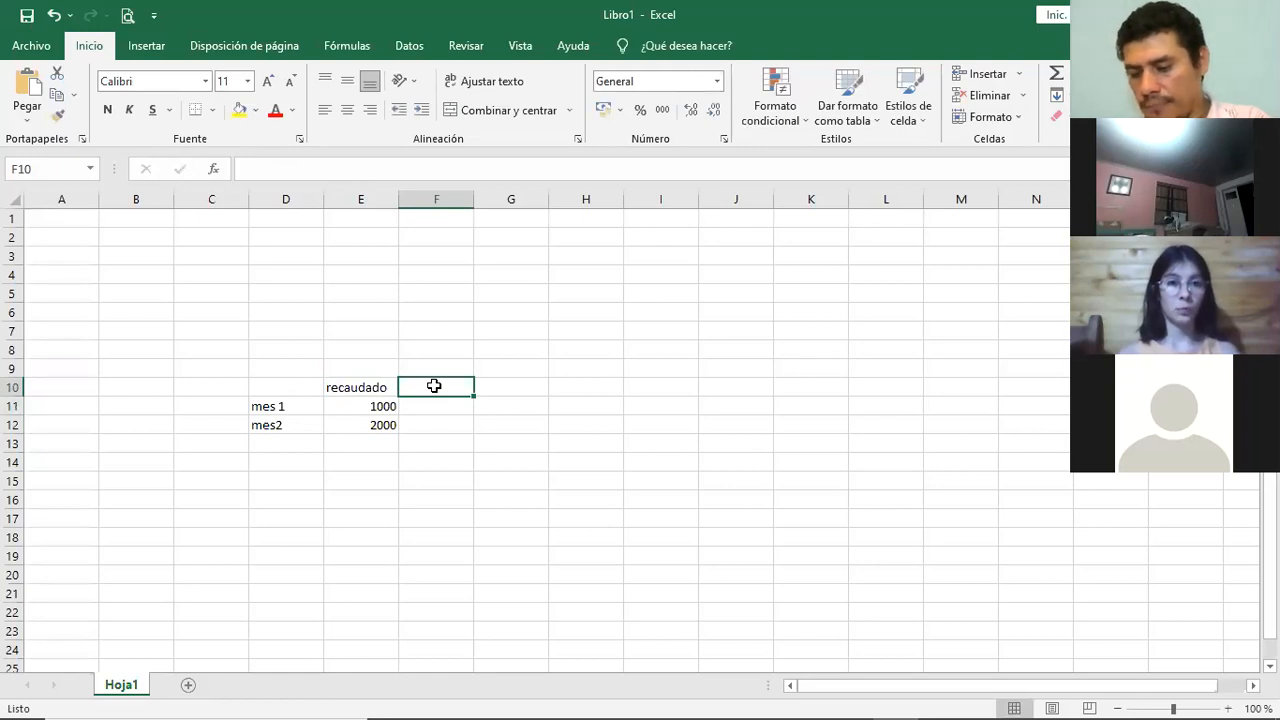
pyautogui.write('doble')
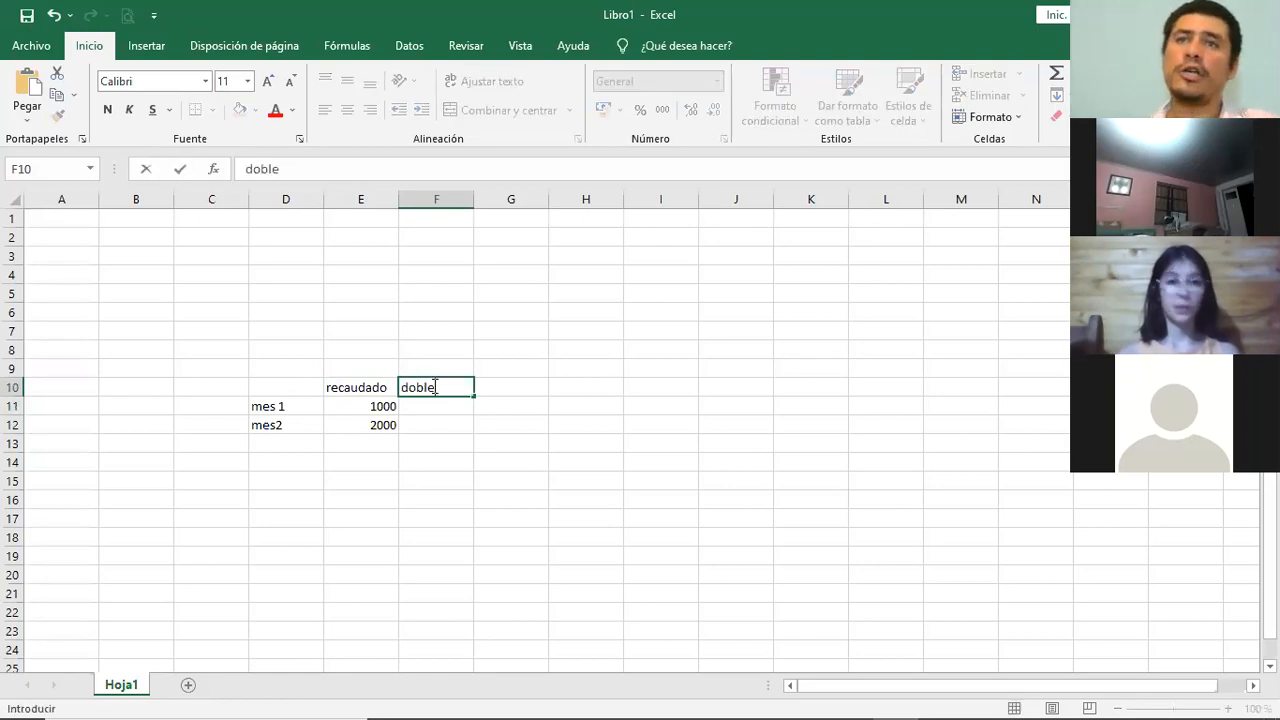
pyautogui.click(429, 407)
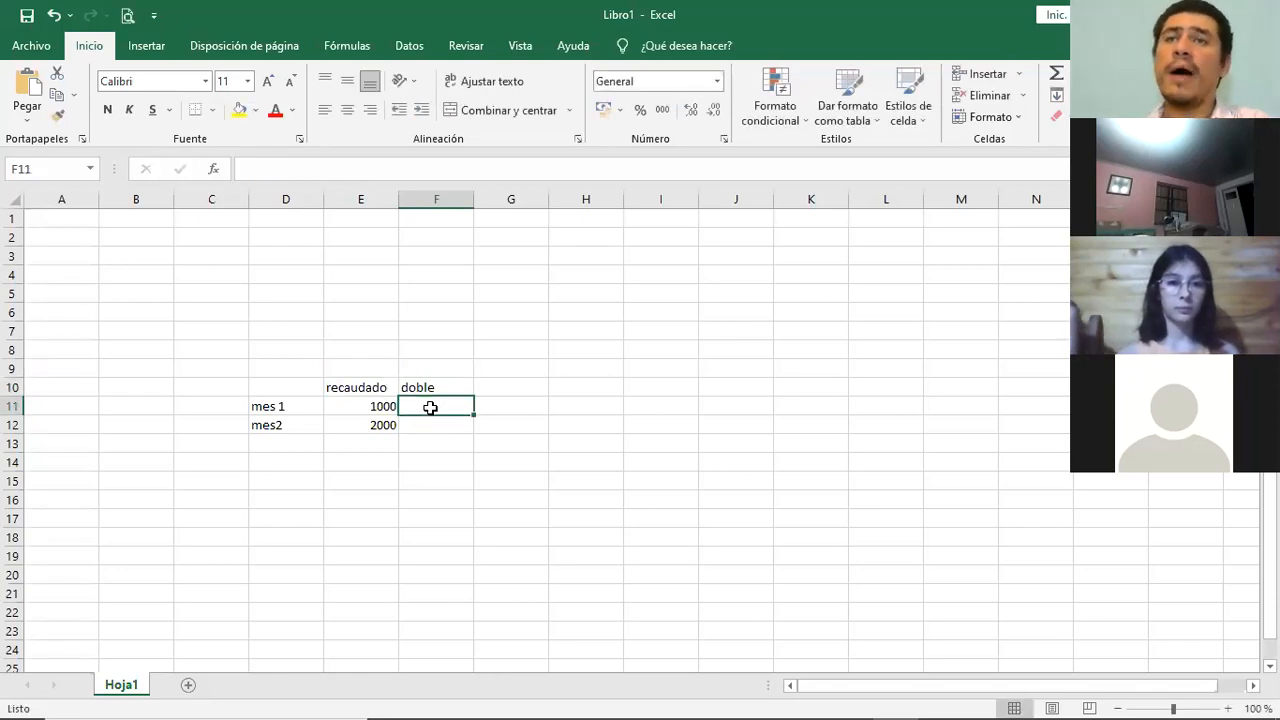
pyautogui.doubleClick(433, 407)
pyautogui.write('=')
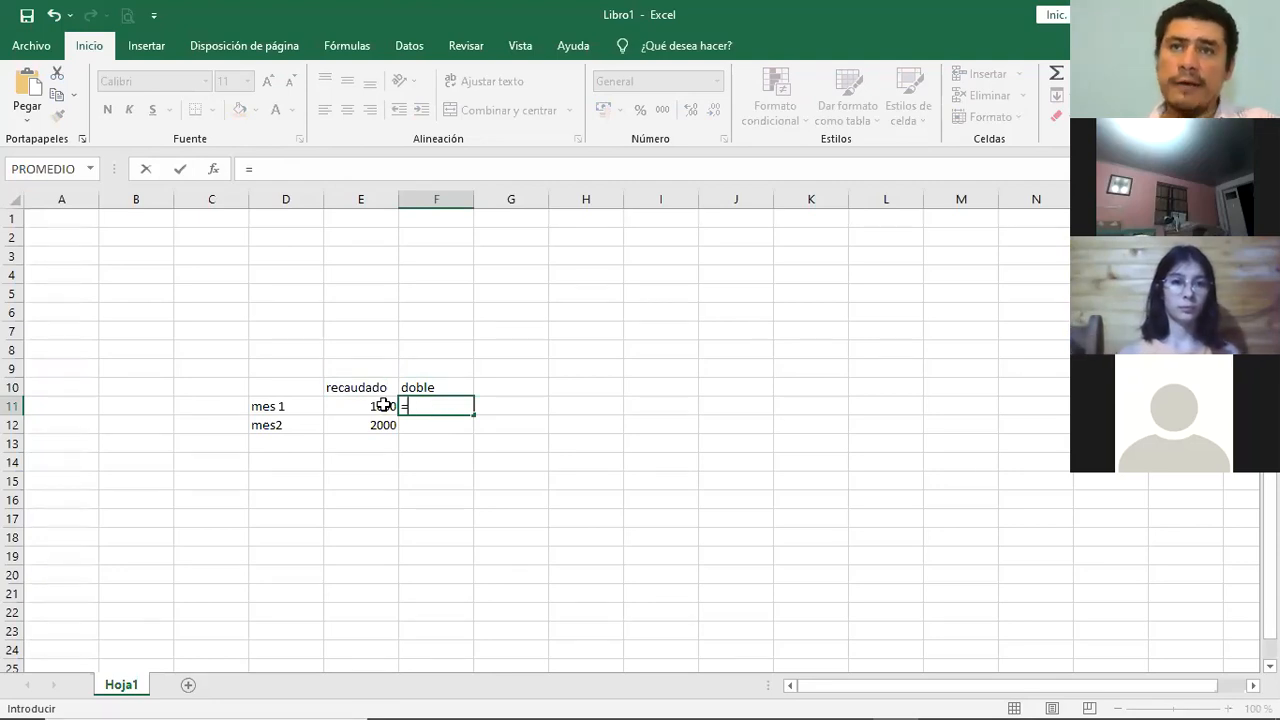
pyautogui.write('1000')
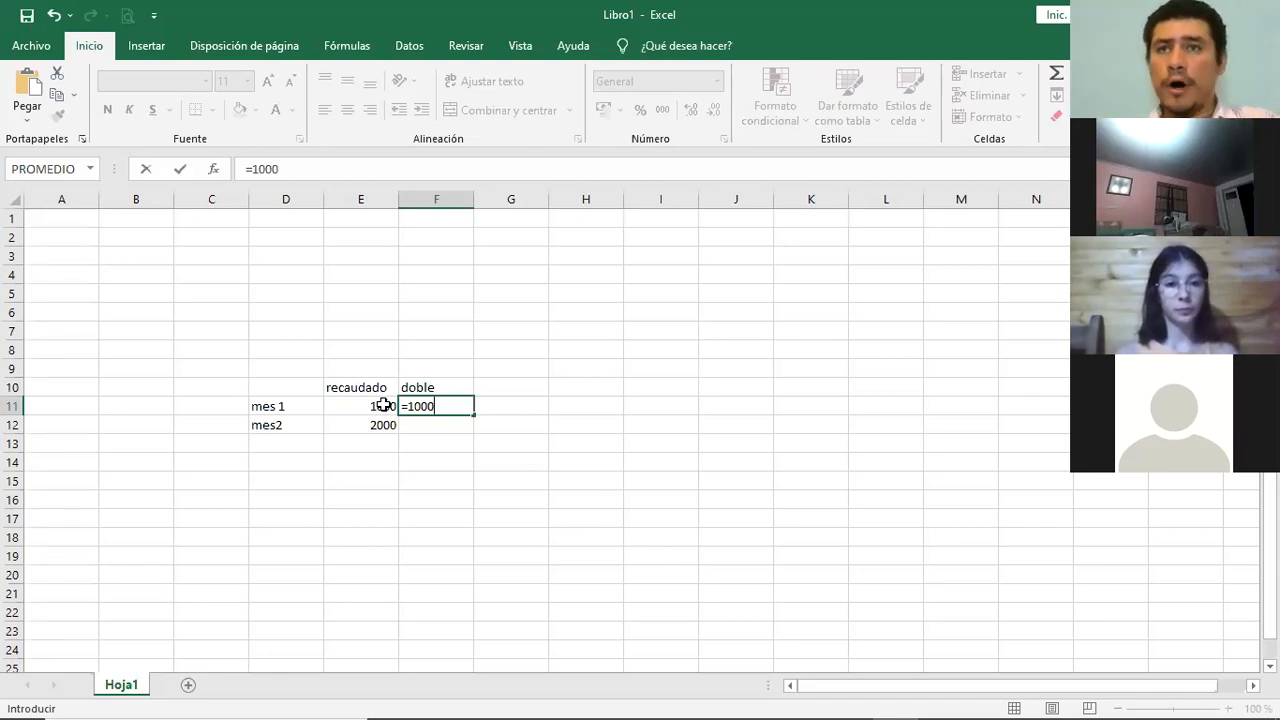
pyautogui.write('*2')
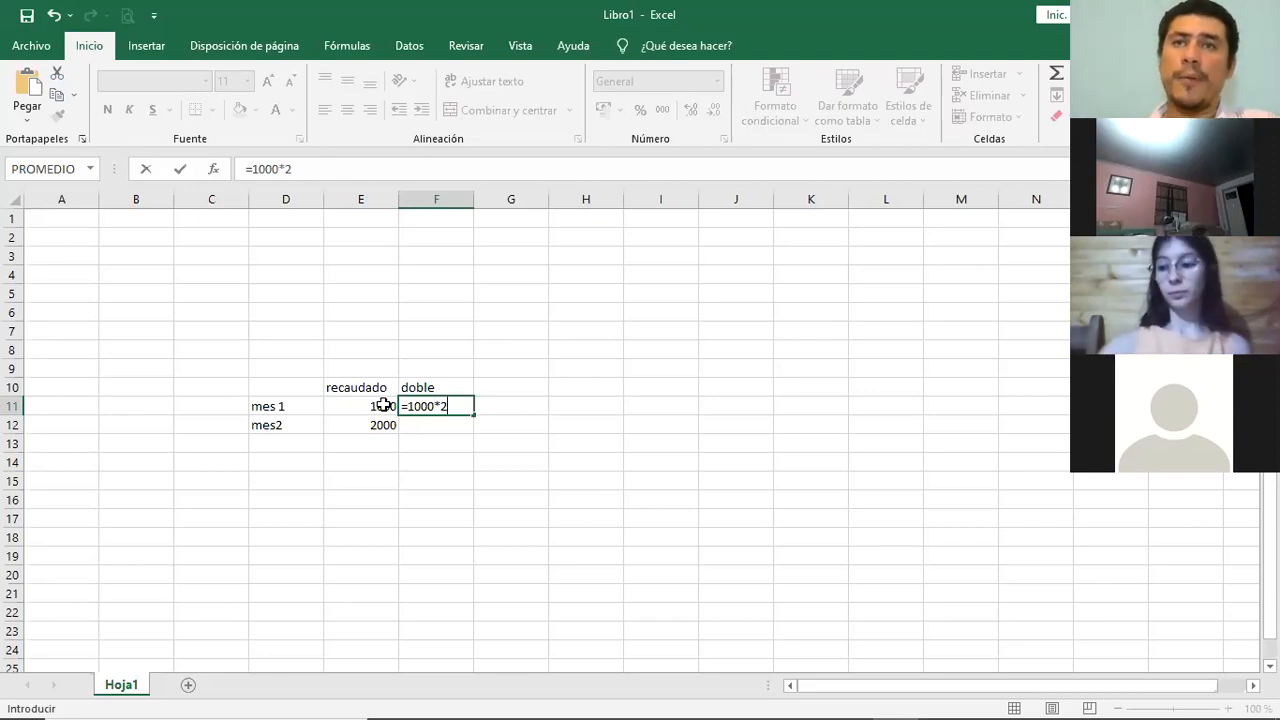
pyautogui.press('Return')
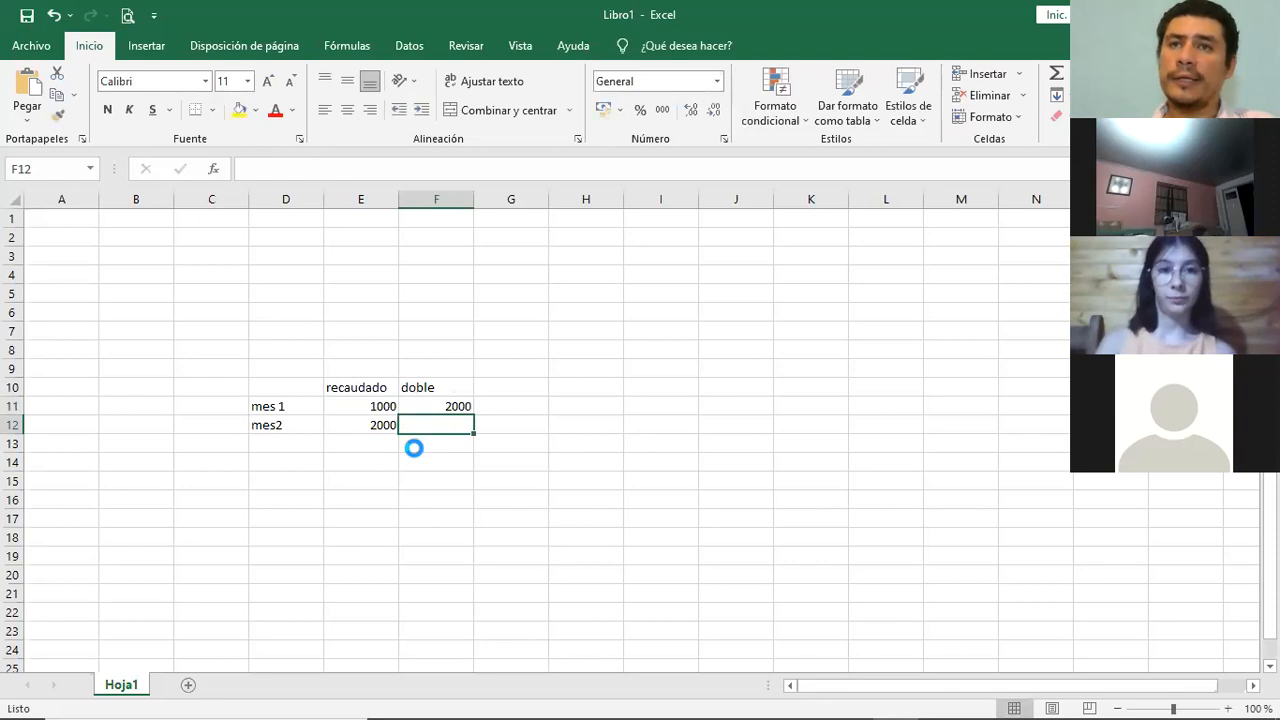
# - Calculate mes2's double in F12 with the cell-reference formula =E12*2
pyautogui.scroll(1, 411, 449)
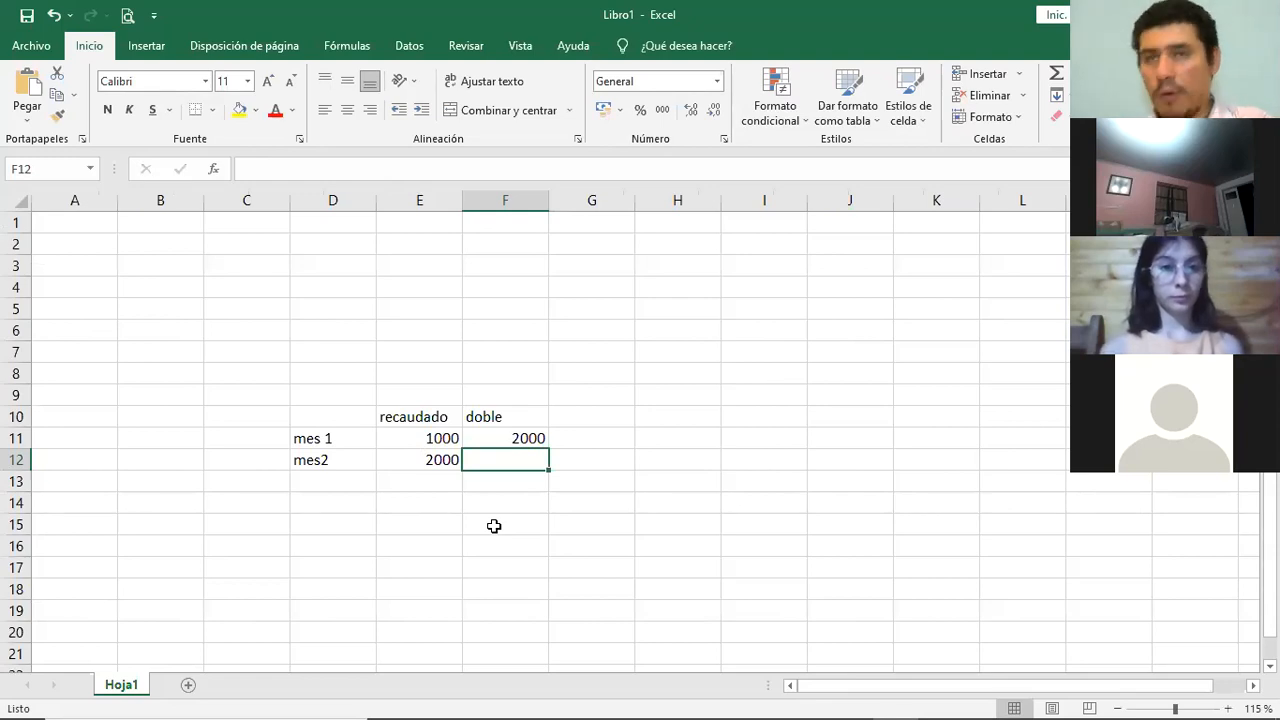
pyautogui.write('=')
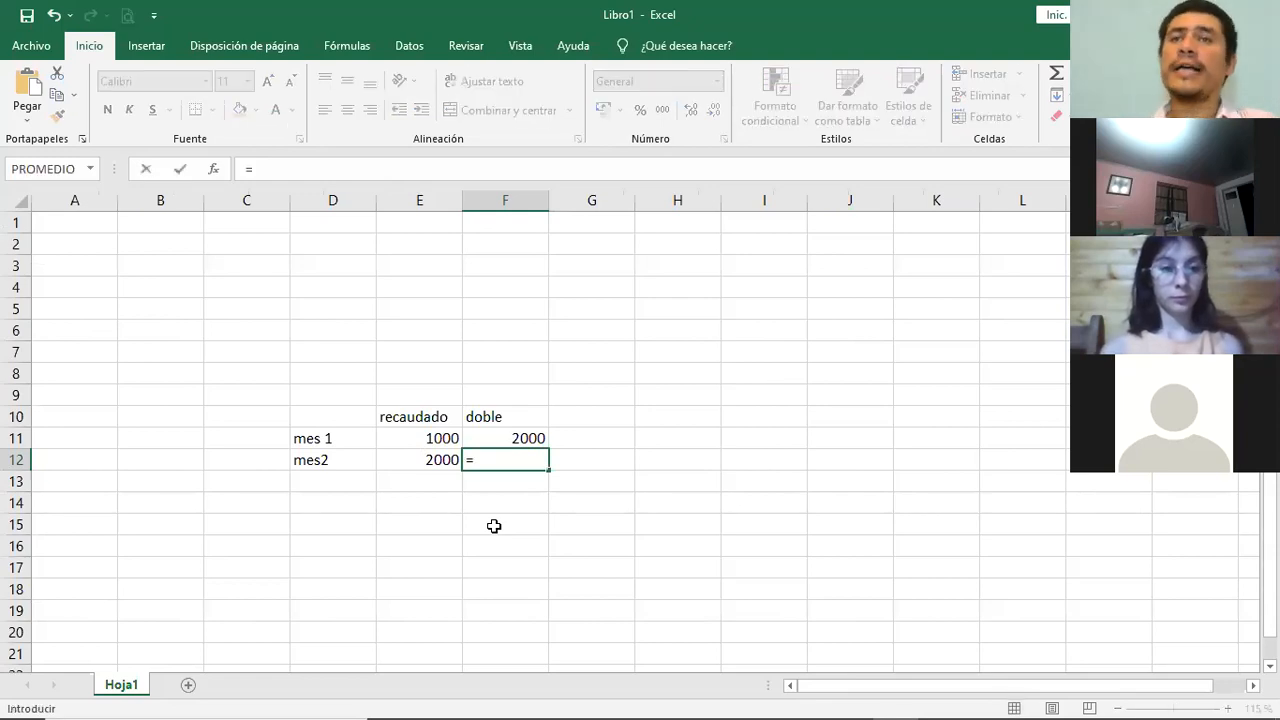
pyautogui.click(440, 459)
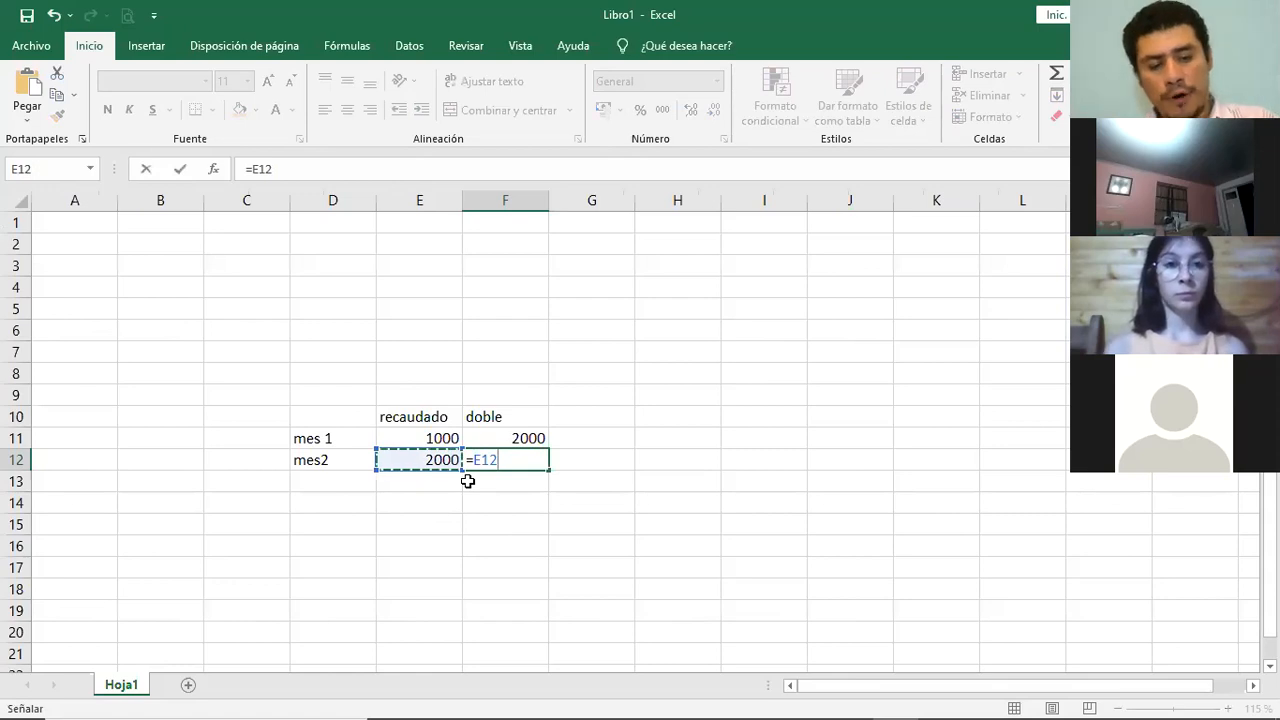
pyautogui.write('*2')
pyautogui.press('Return')
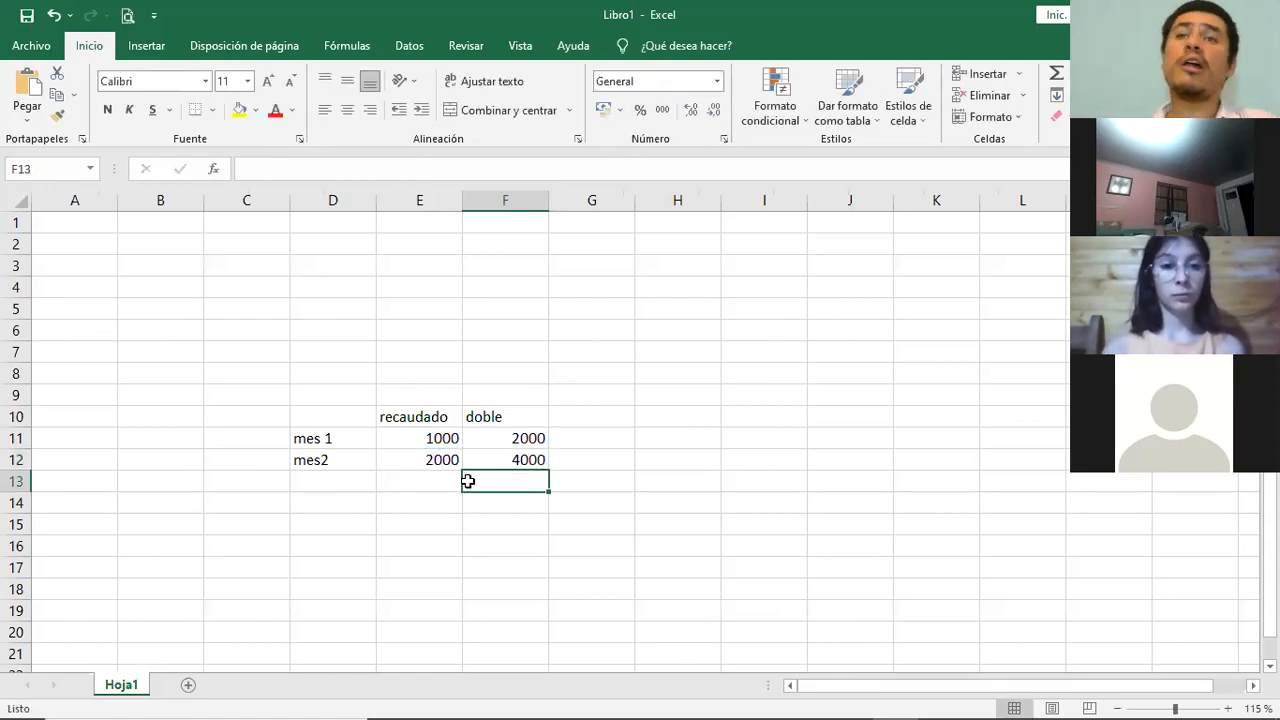
# - Change the mes 1 amount in E11 to 2000 and inspect the formula in F11
pyautogui.click(425, 440)
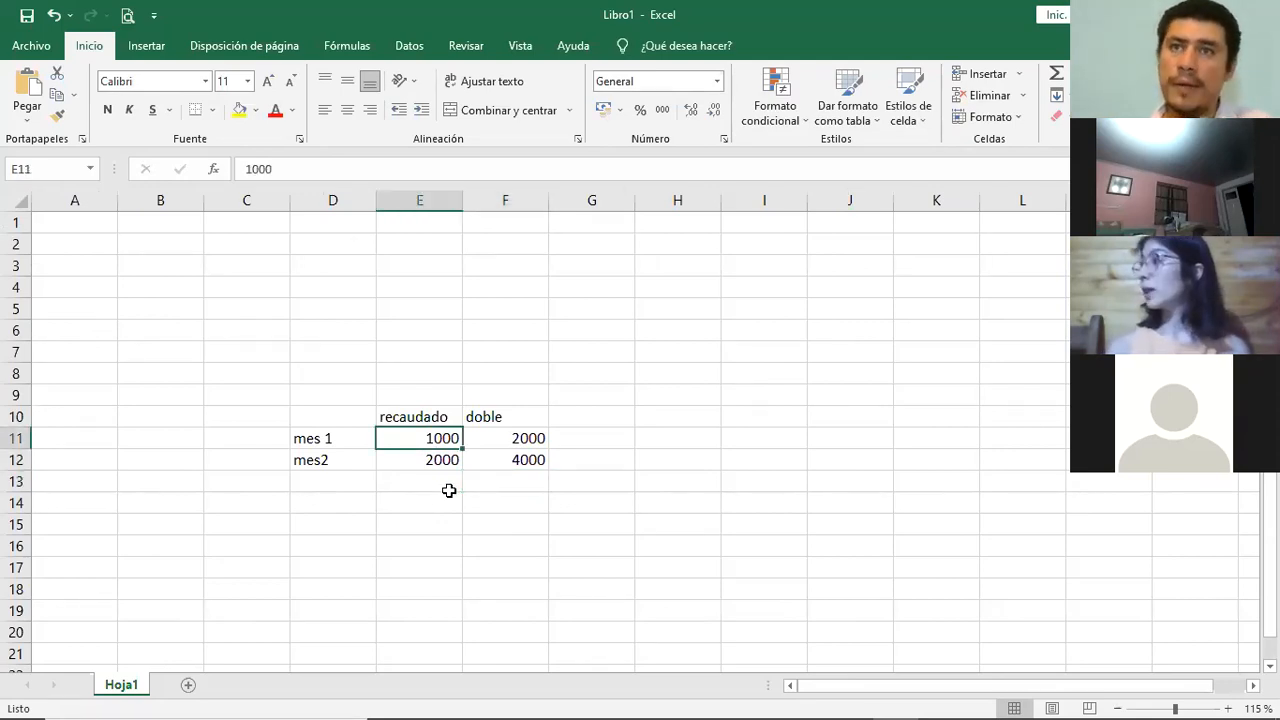
pyautogui.write('2000')
pyautogui.press('Return')
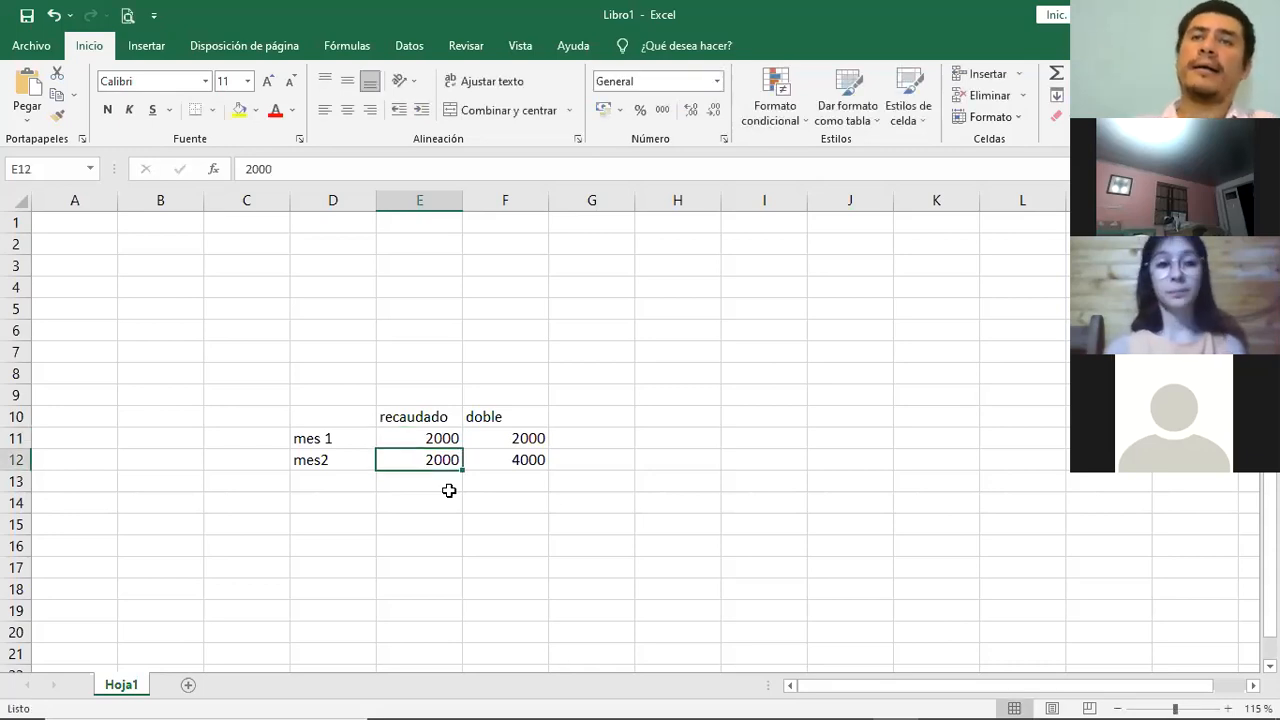
pyautogui.click(533, 431)
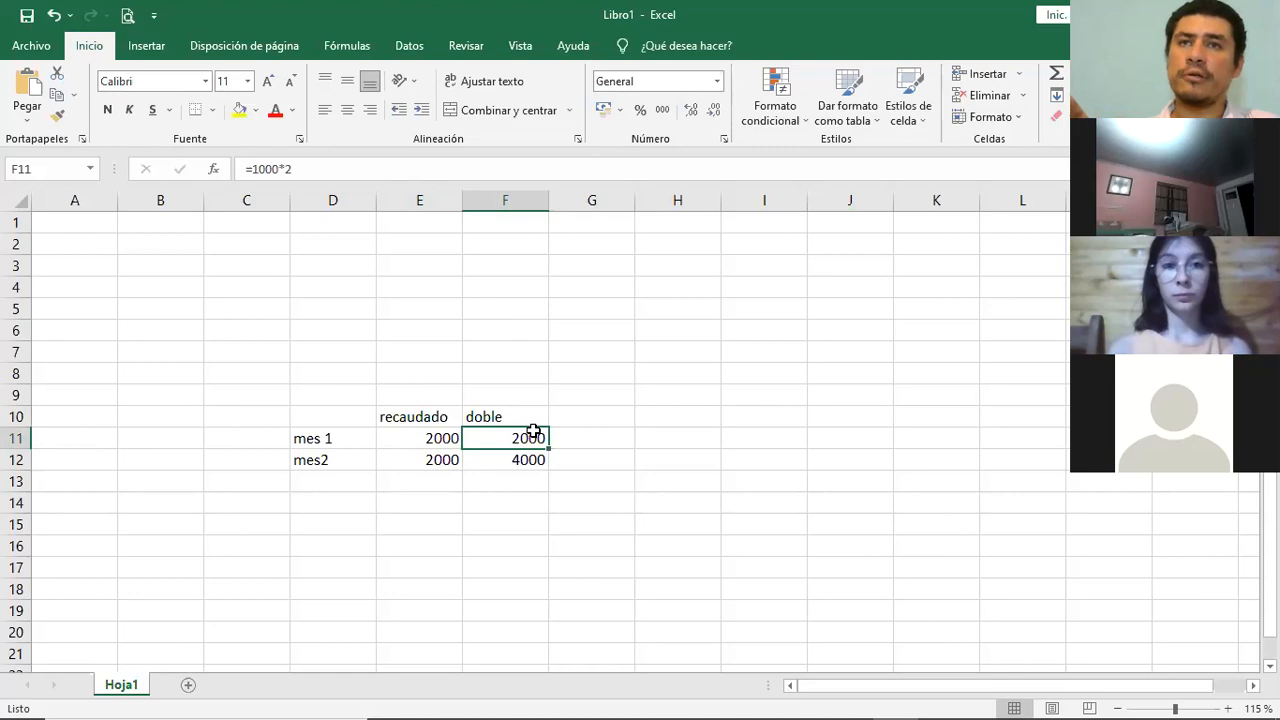
# - Change the mes2 amount in E12 to 4000 and inspect the formula in F12
pyautogui.click(454, 456)
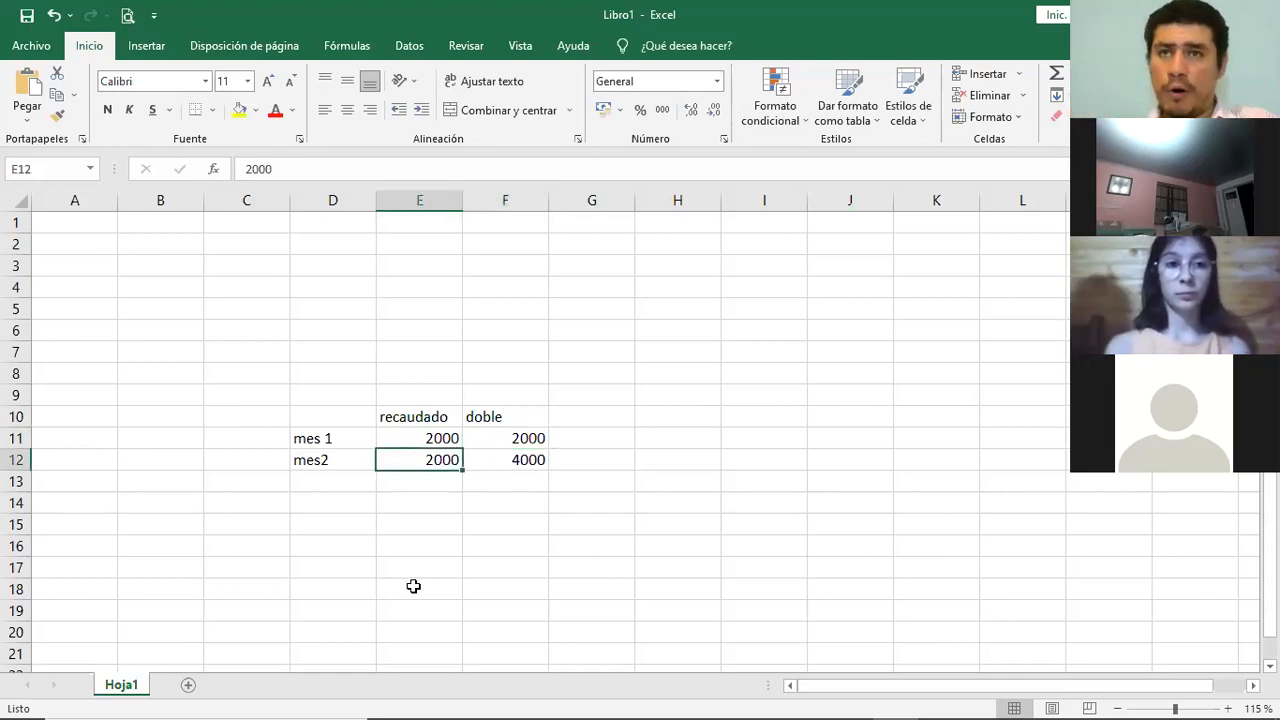
pyautogui.write('4000')
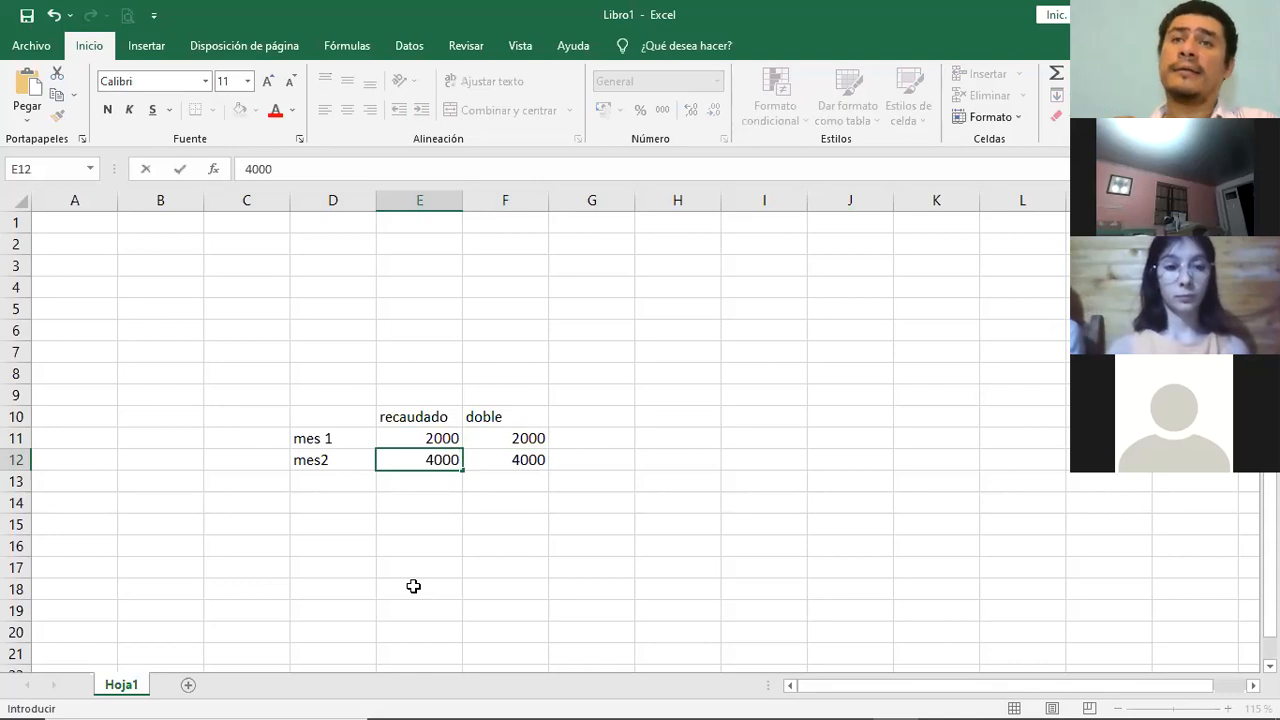
pyautogui.press('Return')
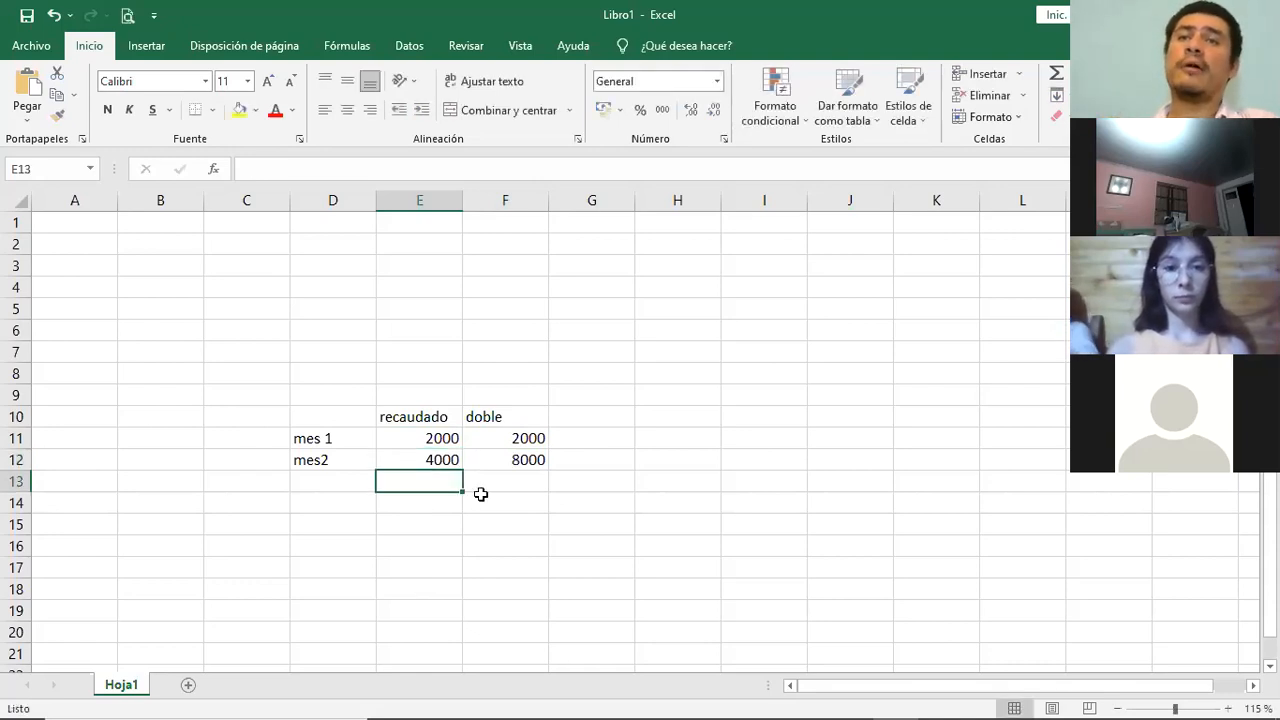
pyautogui.click(526, 462)
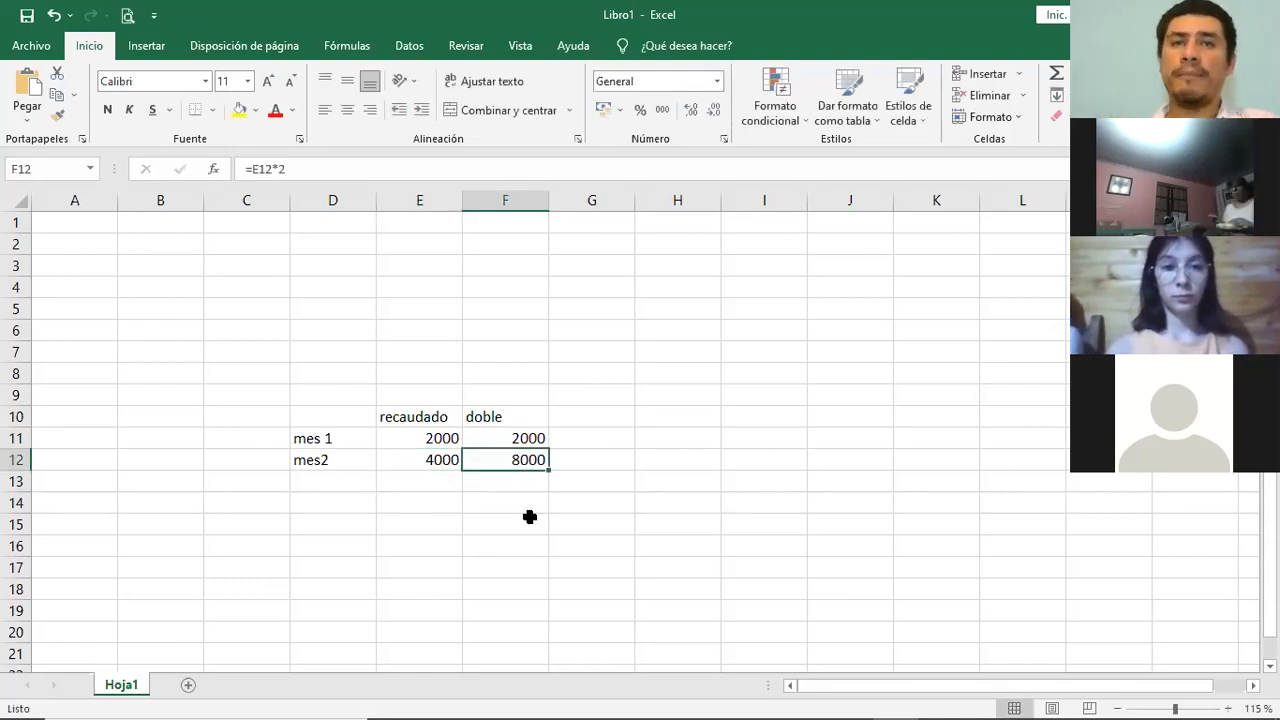